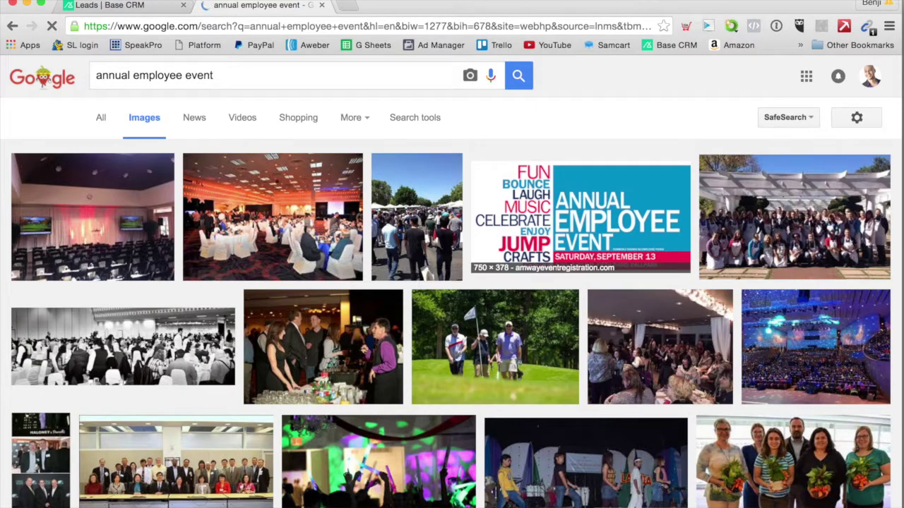
Step: Browse the annual employee event images and open the Ebara International Corporation article behind the black-and-white banquet photo
{"action": "scroll", "coordinate": [614, 368], "scroll_direction": "down", "scroll_amount": 5}
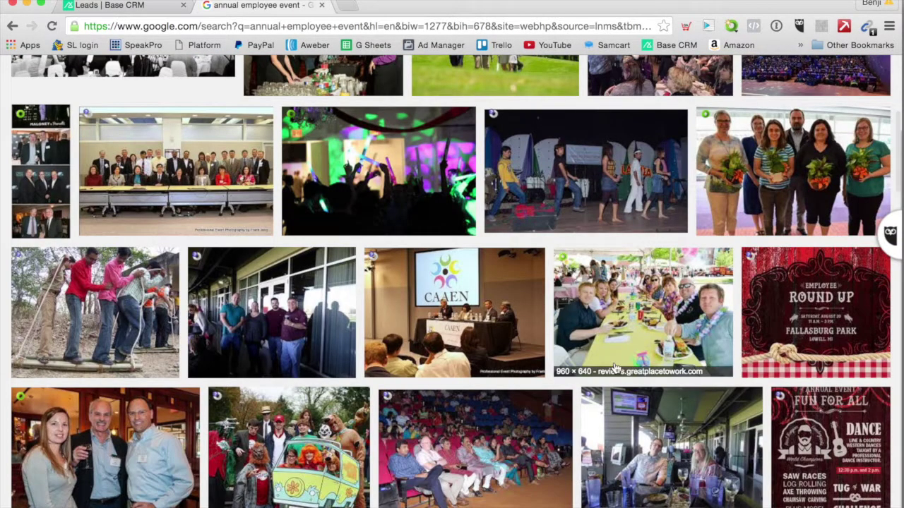
{"action": "scroll", "coordinate": [492, 367], "scroll_direction": "up", "scroll_amount": 5}
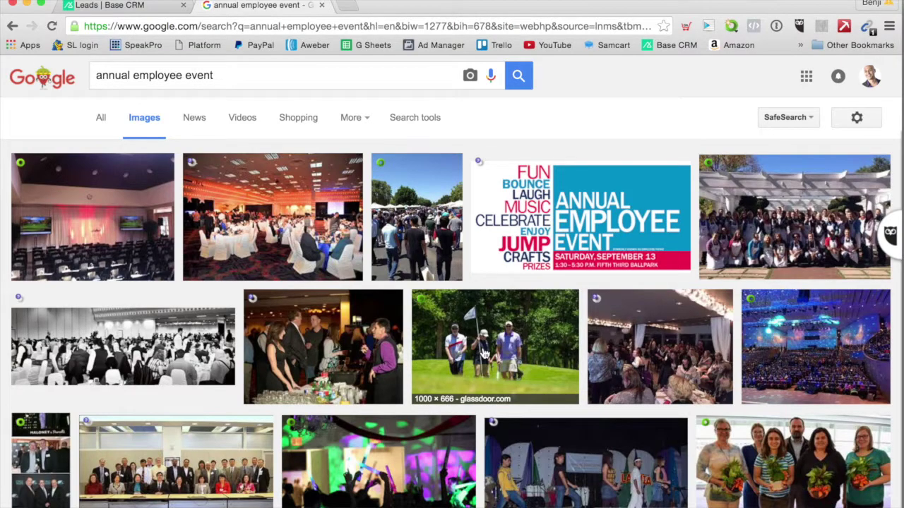
{"action": "scroll", "coordinate": [514, 321], "scroll_direction": "down", "scroll_amount": 2}
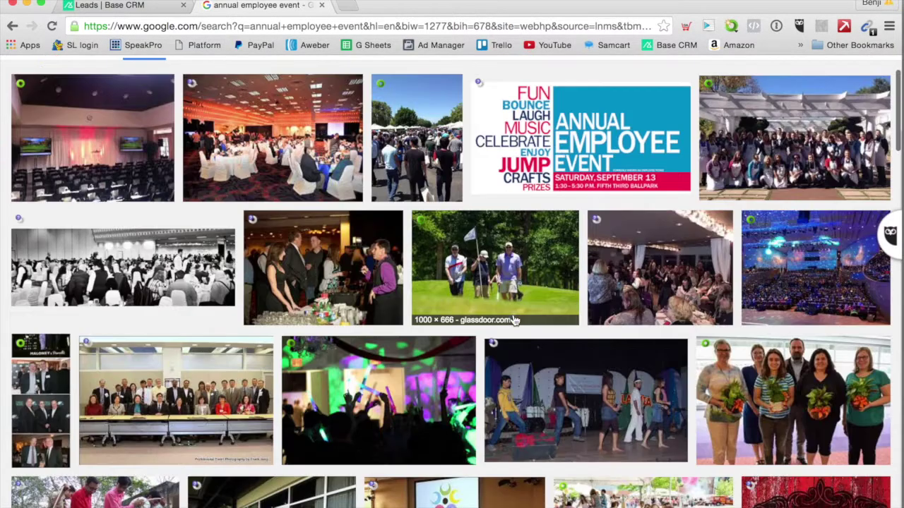
{"action": "left_click", "coordinate": [165, 272]}
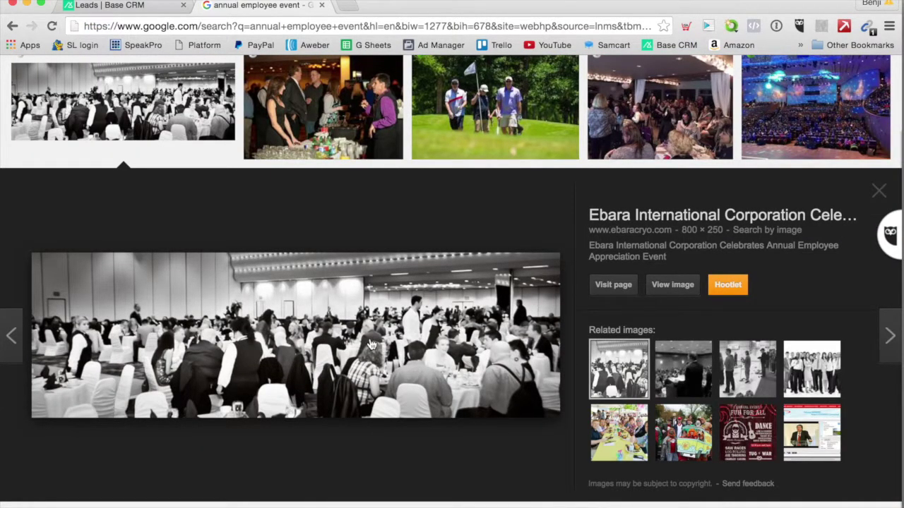
{"action": "left_click", "coordinate": [636, 215]}
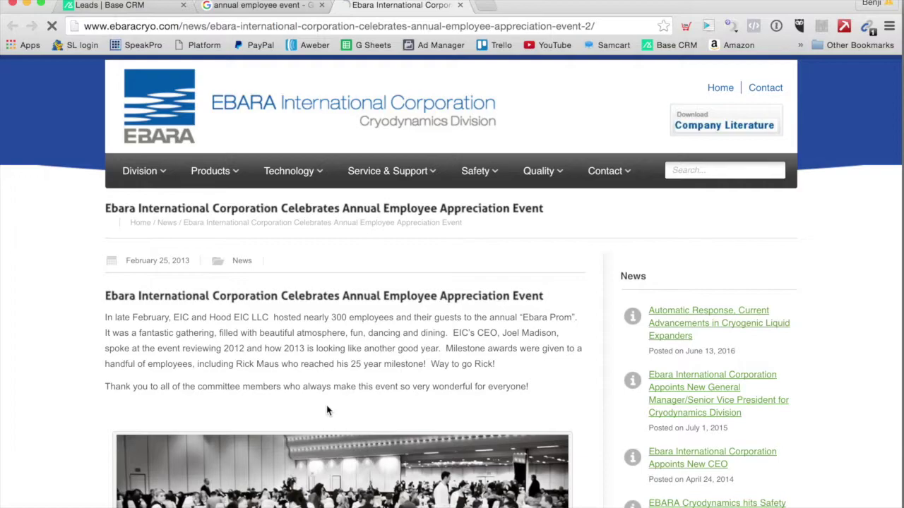
{"action": "scroll", "coordinate": [327, 411], "scroll_direction": "down", "scroll_amount": 3}
{"action": "scroll", "coordinate": [367, 327], "scroll_direction": "up", "scroll_amount": 3}
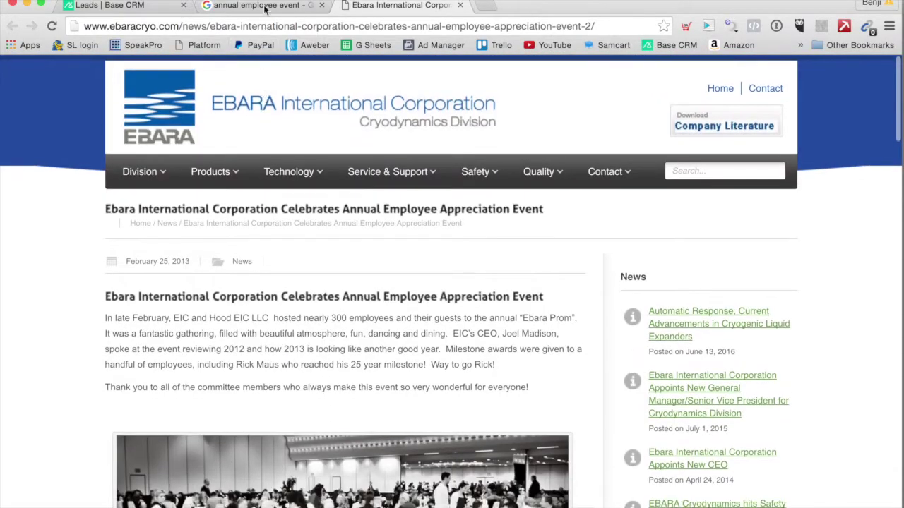
Step: Copy the Ebara article's web address into the Website field of the new lead in Base CRM
{"action": "left_click", "coordinate": [258, 26]}
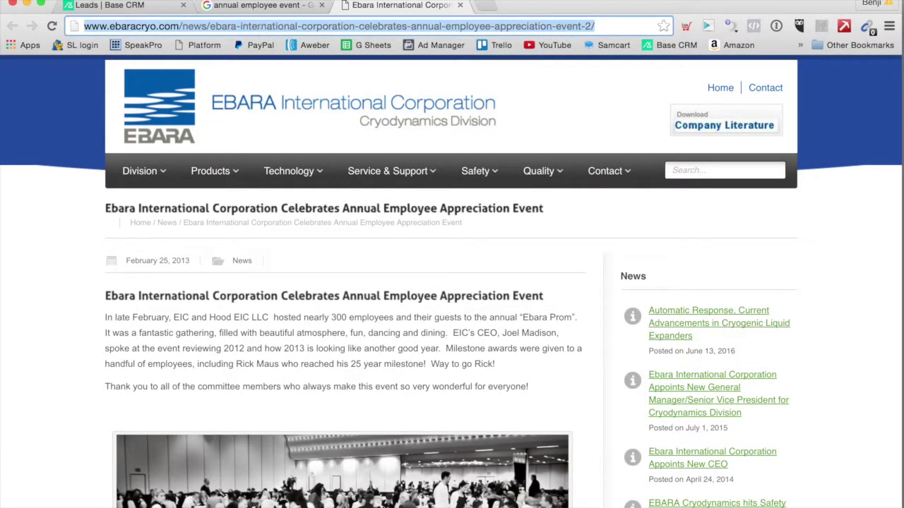
{"action": "left_click", "coordinate": [122, 6]}
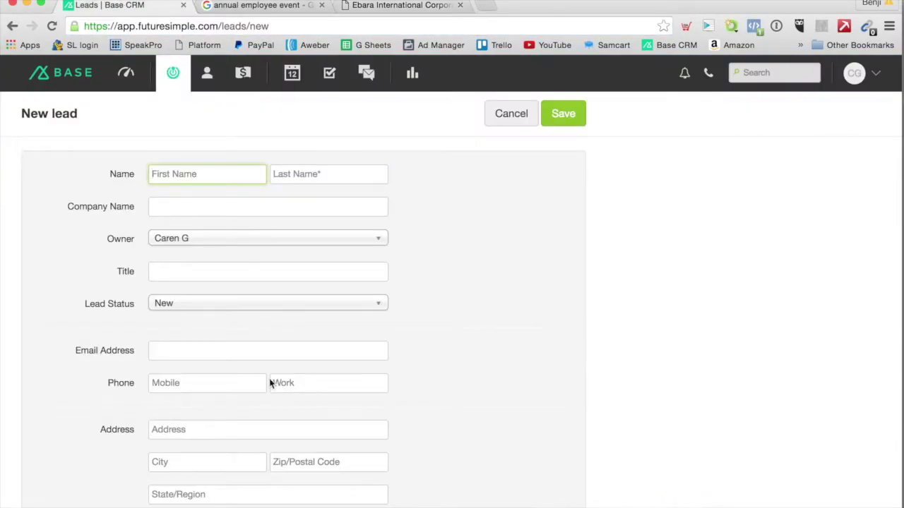
{"action": "scroll", "coordinate": [270, 383], "scroll_direction": "down", "scroll_amount": 5}
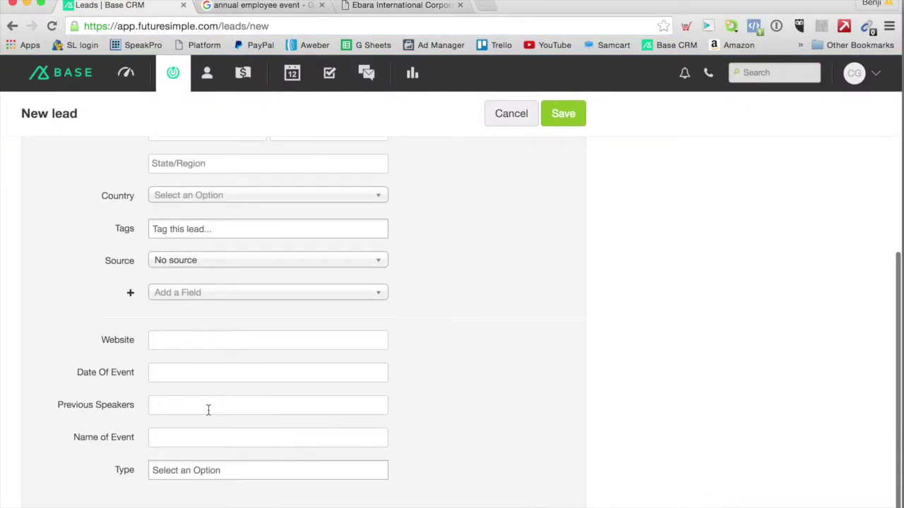
{"action": "left_click", "coordinate": [197, 349]}
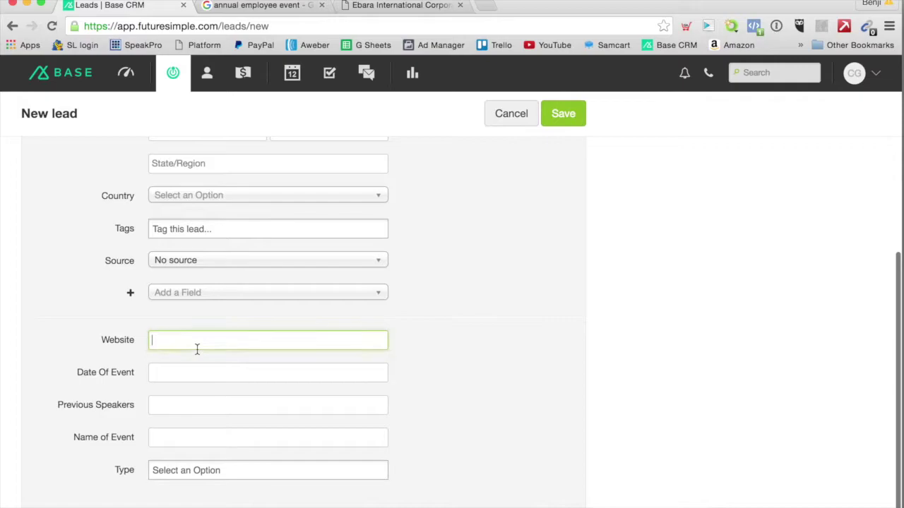
{"action": "key", "text": "super+v"}
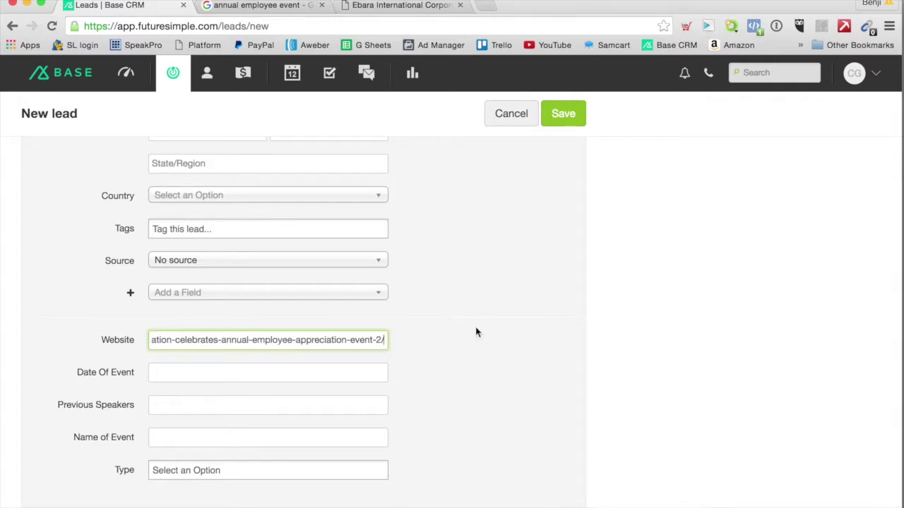
{"action": "scroll", "coordinate": [469, 268], "scroll_direction": "up", "scroll_amount": 5}
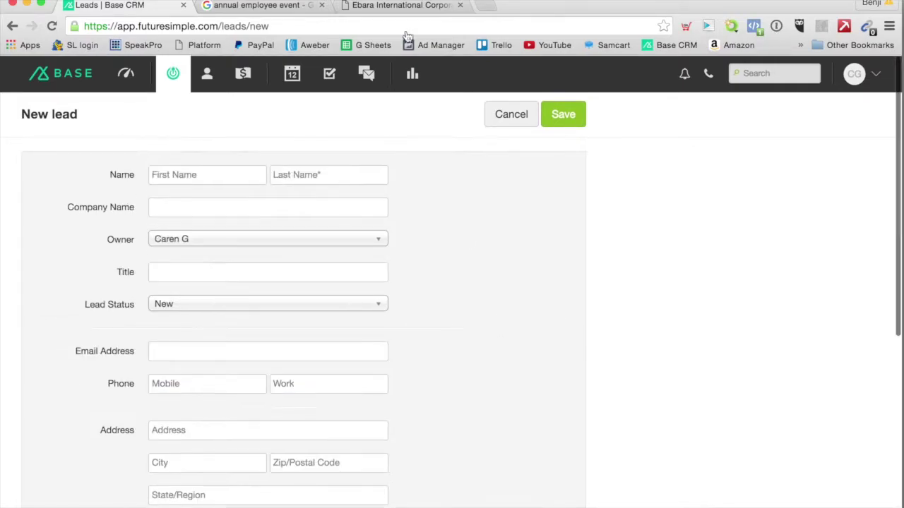
Step: Copy the word "Ebara" from the article text into the new lead's Company Name field
{"action": "left_click", "coordinate": [392, 7]}
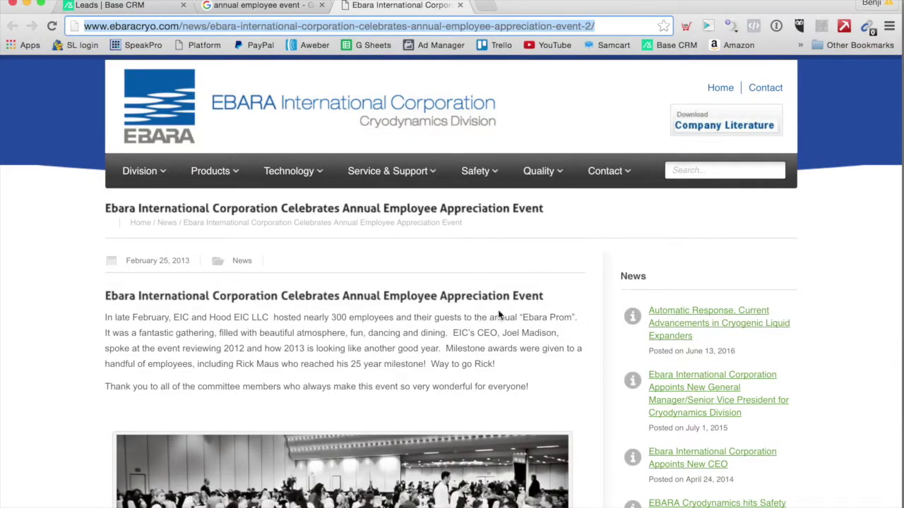
{"action": "double_click", "coordinate": [533, 318]}
{"action": "key", "text": "super+c"}
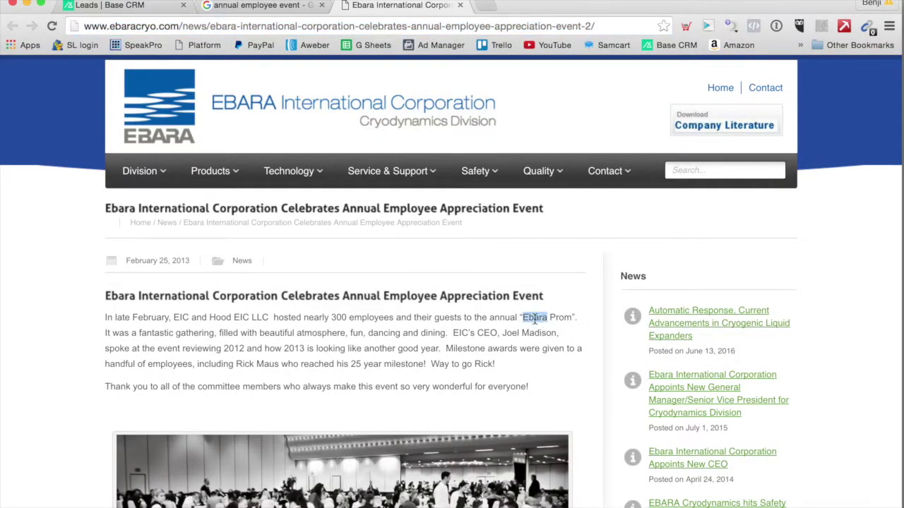
{"action": "left_click", "coordinate": [88, 6]}
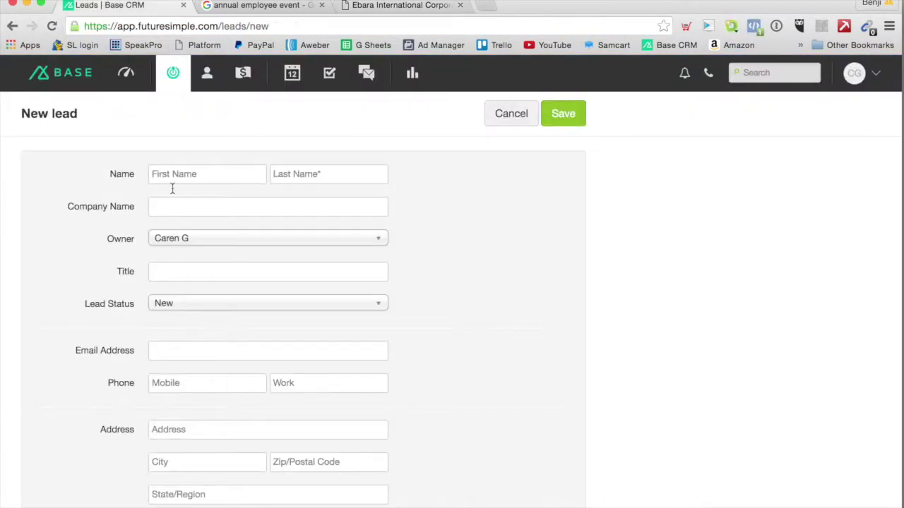
{"action": "left_click", "coordinate": [177, 205]}
{"action": "key", "text": "super+v"}
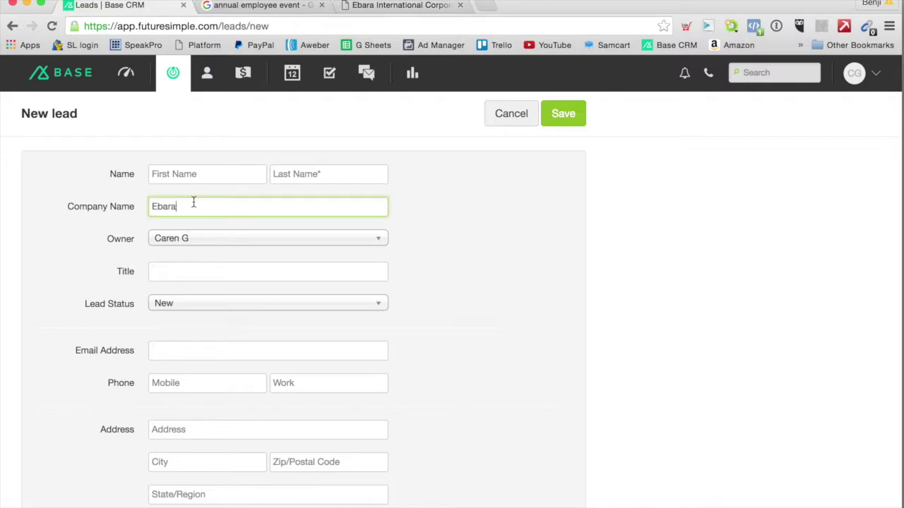
Step: Check the owner options and the remaining fields of the new lead, and save it
{"action": "left_click", "coordinate": [216, 240]}
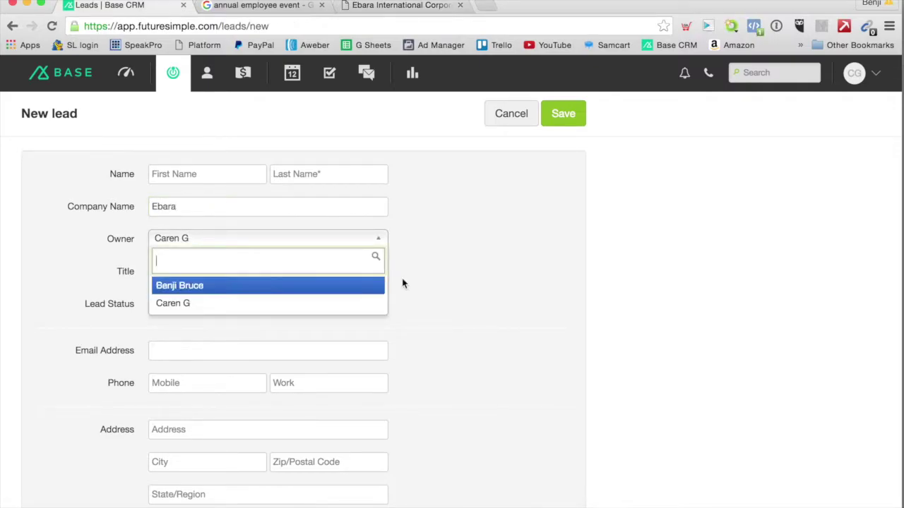
{"action": "left_click", "coordinate": [440, 266]}
{"action": "scroll", "coordinate": [440, 266], "scroll_direction": "down", "scroll_amount": 5}
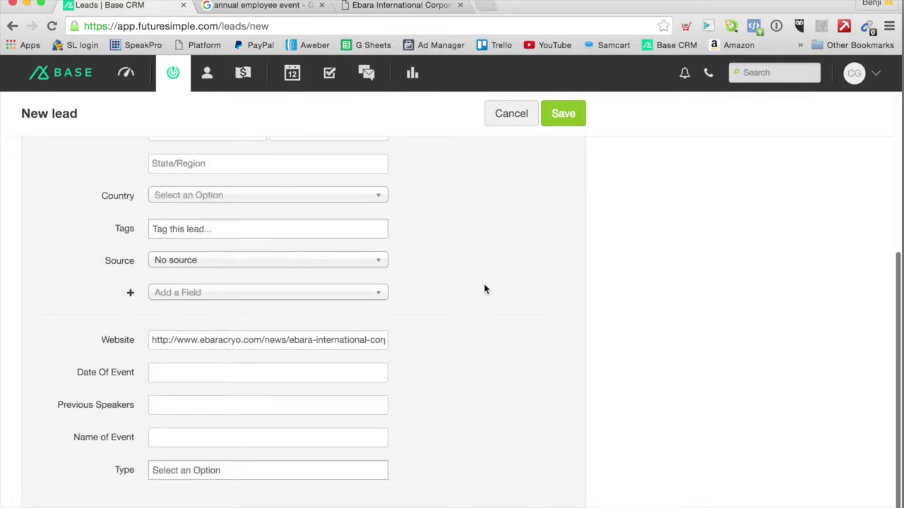
{"action": "scroll", "coordinate": [484, 289], "scroll_direction": "up", "scroll_amount": 5}
{"action": "left_click", "coordinate": [563, 114]}
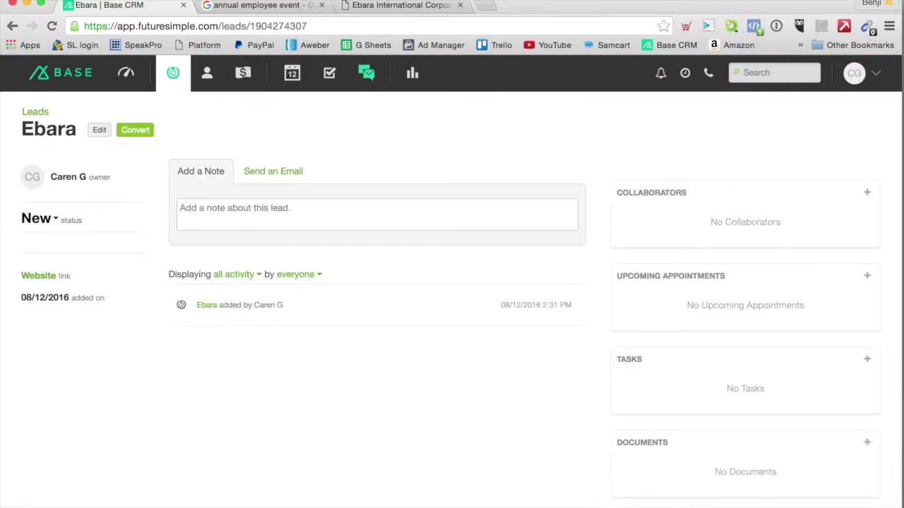
Step: Return to the annual employee event image results and preview the bartender photo and the large blue-lit auditorium photo
{"action": "left_click", "coordinate": [382, 5]}
{"action": "left_click", "coordinate": [258, 5]}
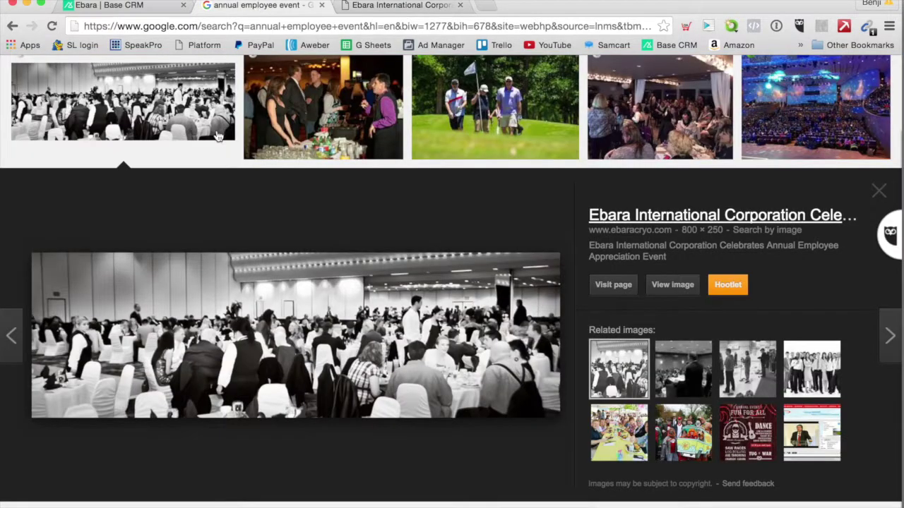
{"action": "left_click", "coordinate": [347, 121]}
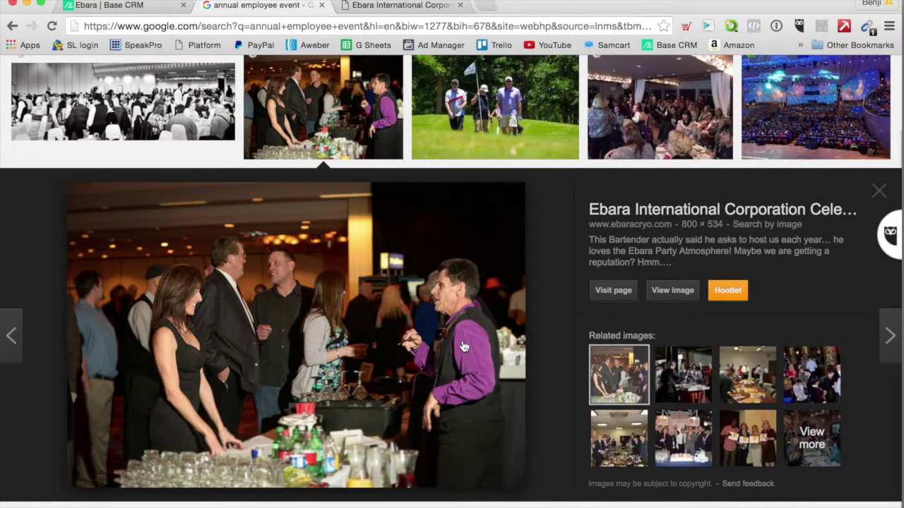
{"action": "left_click", "coordinate": [819, 86]}
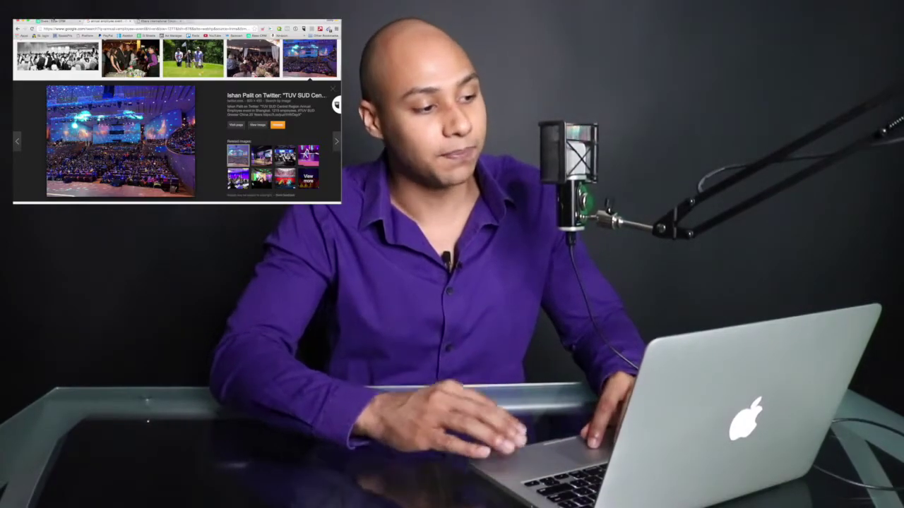
Step: Open the saved Ebara lead in Base CRM for editing and review its fields
{"action": "left_click", "coordinate": [54, 22]}
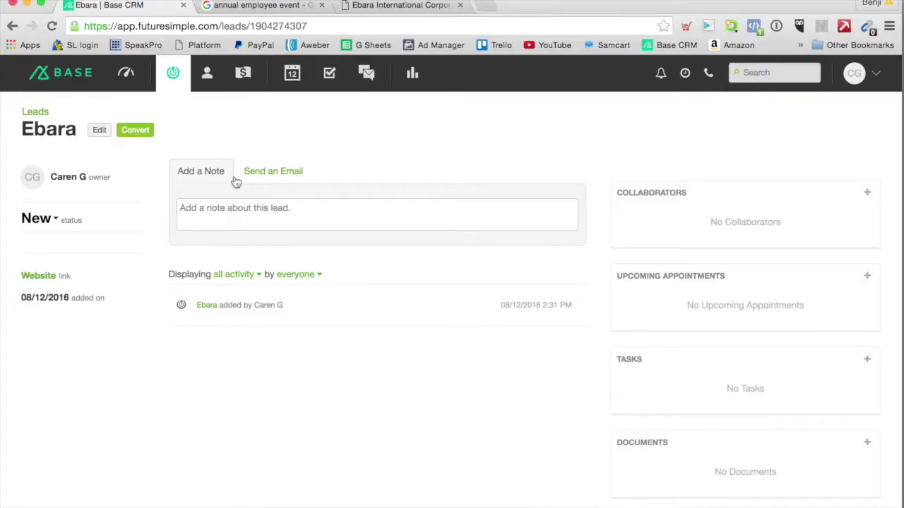
{"action": "left_click", "coordinate": [99, 131]}
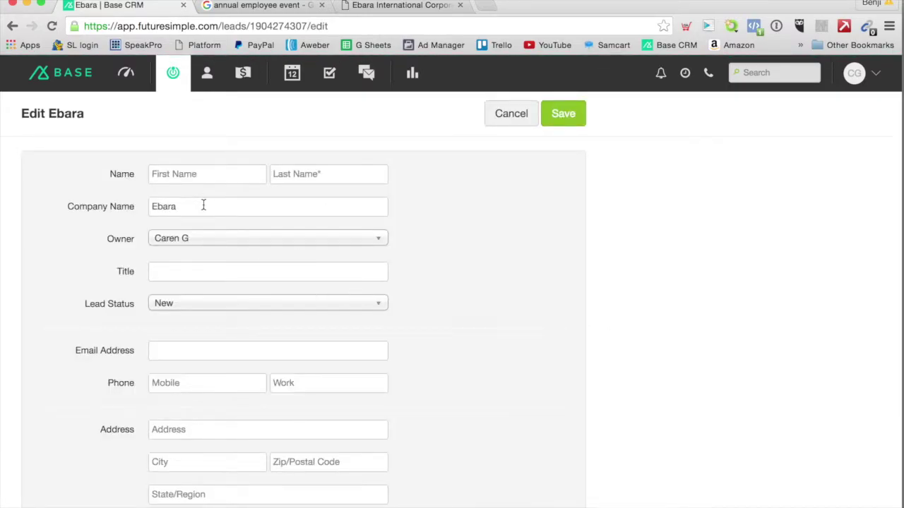
{"action": "scroll", "coordinate": [333, 255], "scroll_direction": "down", "scroll_amount": 5}
{"action": "scroll", "coordinate": [334, 254], "scroll_direction": "up", "scroll_amount": 5}
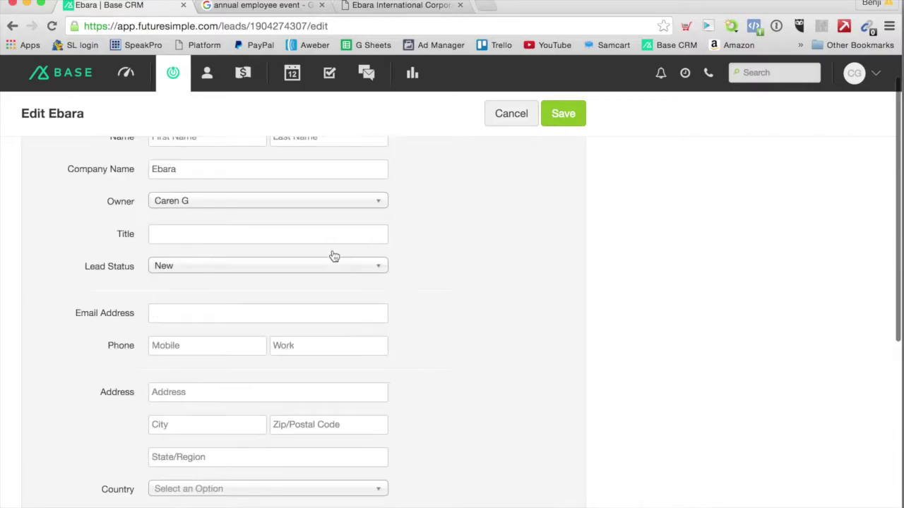
{"action": "scroll", "coordinate": [334, 253], "scroll_direction": "down", "scroll_amount": 4}
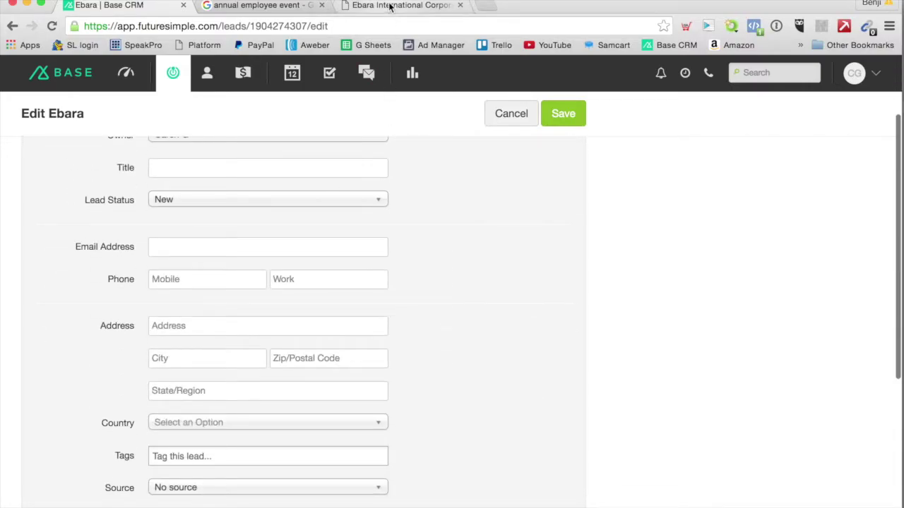
Step: Examine the photos and captions in the Ebara article to judge what kind of event it was
{"action": "left_click", "coordinate": [399, 6]}
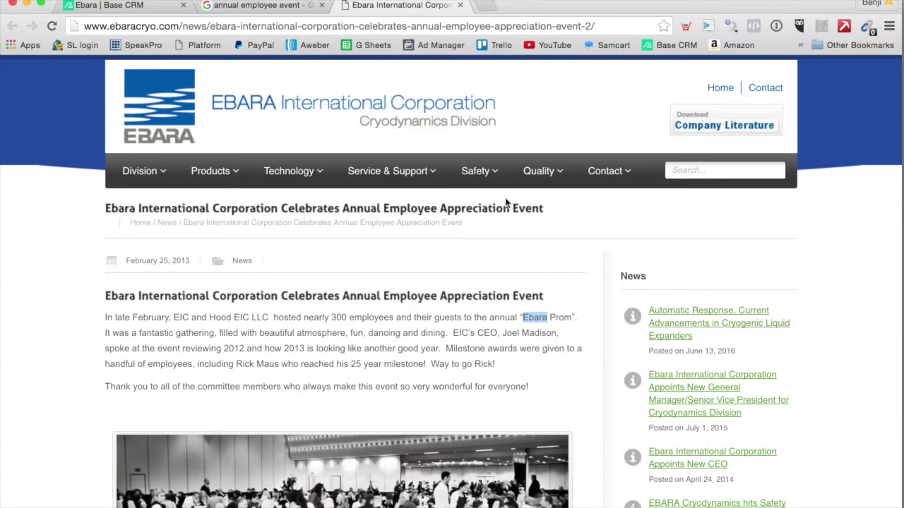
{"action": "scroll", "coordinate": [425, 246], "scroll_direction": "down", "scroll_amount": 10}
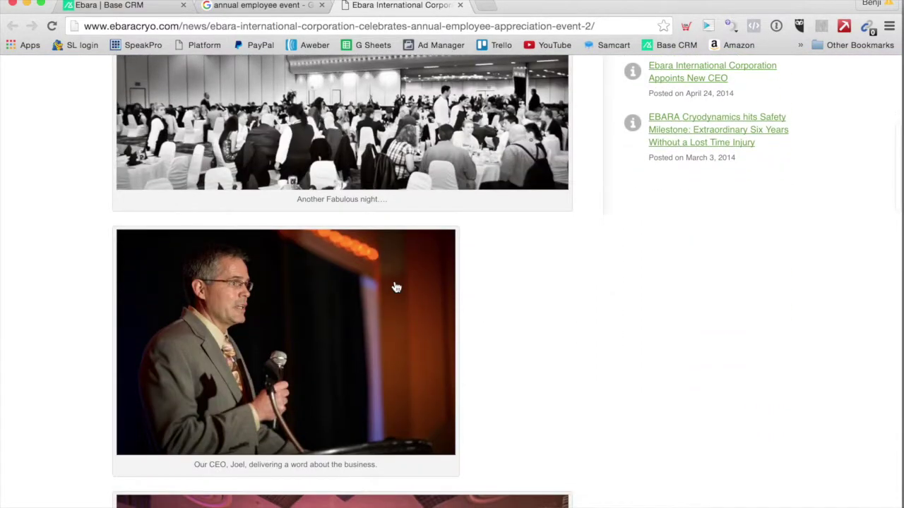
{"action": "mouse_move", "coordinate": [396, 287]}
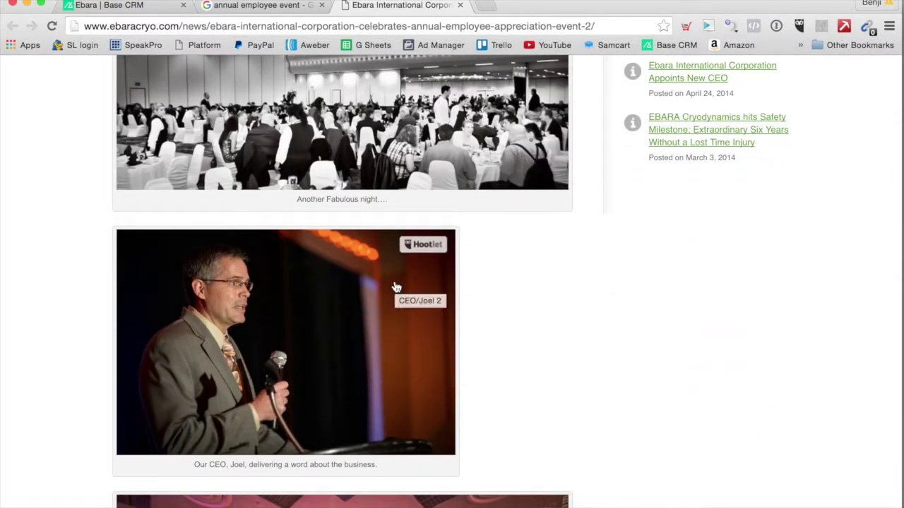
{"action": "scroll", "coordinate": [396, 287], "scroll_direction": "down", "scroll_amount": 8}
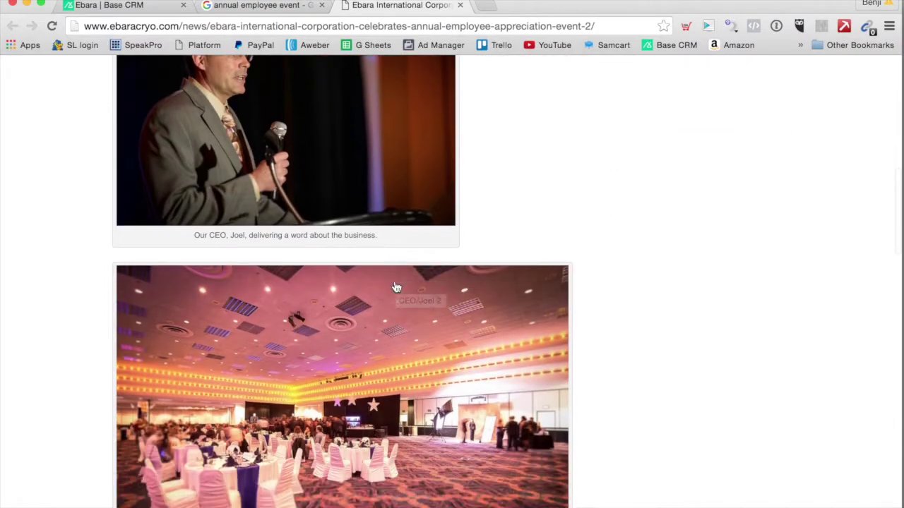
{"action": "scroll", "coordinate": [396, 287], "scroll_direction": "down", "scroll_amount": 1}
{"action": "scroll", "coordinate": [396, 288], "scroll_direction": "up", "scroll_amount": 3}
{"action": "scroll", "coordinate": [396, 287], "scroll_direction": "down", "scroll_amount": 3}
{"action": "scroll", "coordinate": [396, 288], "scroll_direction": "down", "scroll_amount": 1}
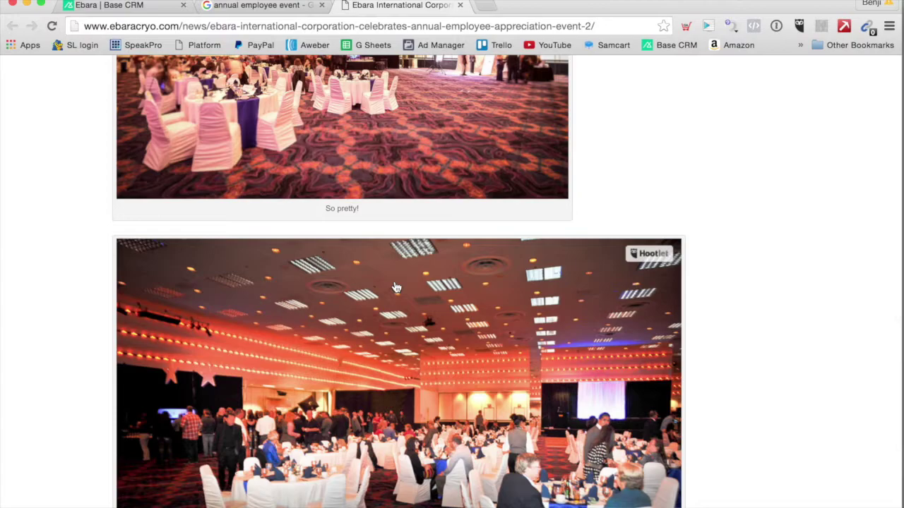
{"action": "scroll", "coordinate": [396, 287], "scroll_direction": "down", "scroll_amount": 10}
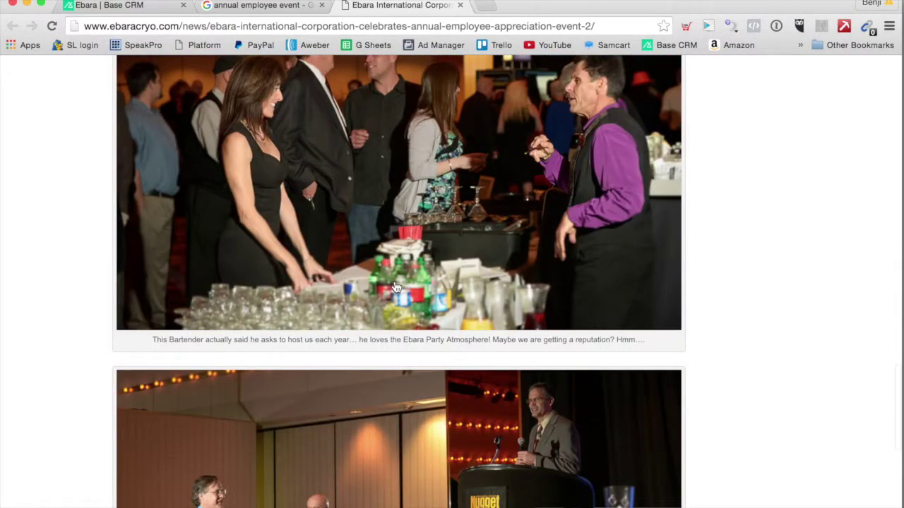
{"action": "scroll", "coordinate": [396, 287], "scroll_direction": "down", "scroll_amount": 1}
Step: Set the Ebara lead's Type to Entertainment
{"action": "left_click", "coordinate": [142, 6]}
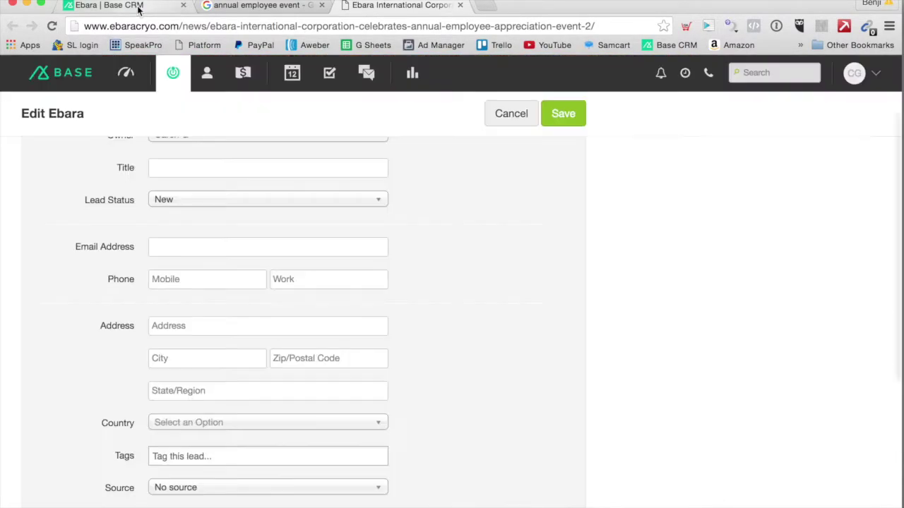
{"action": "scroll", "coordinate": [359, 350], "scroll_direction": "down", "scroll_amount": 5}
{"action": "left_click", "coordinate": [279, 424]}
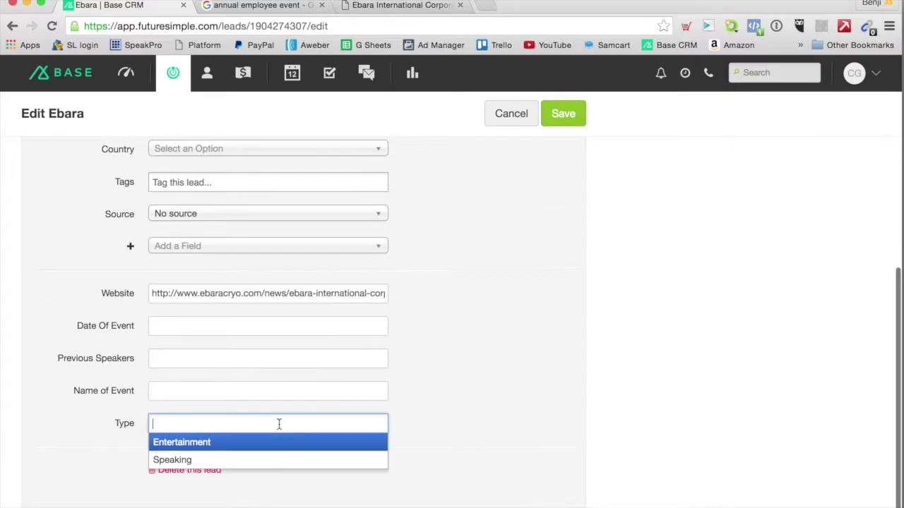
{"action": "left_click", "coordinate": [256, 444]}
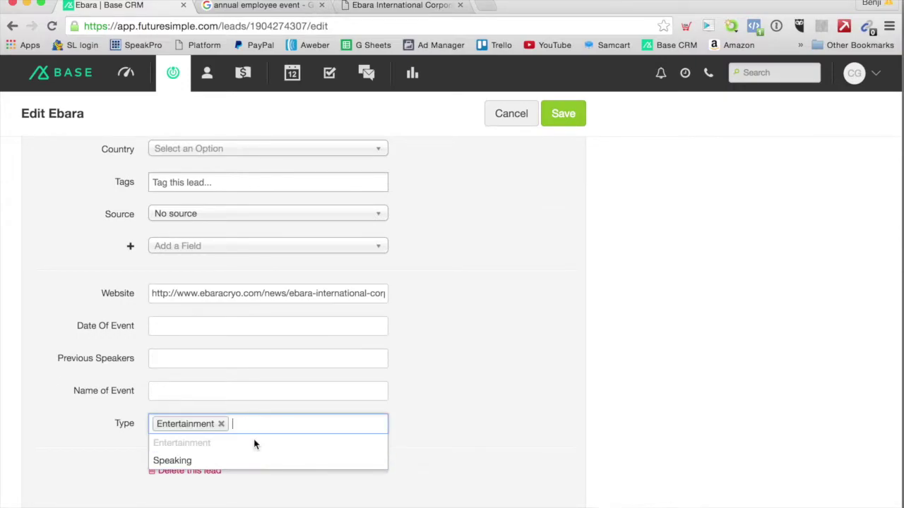
Step: Close the lead's Type options and open the Contact page of Ebara's website from the article
{"action": "left_click", "coordinate": [427, 401]}
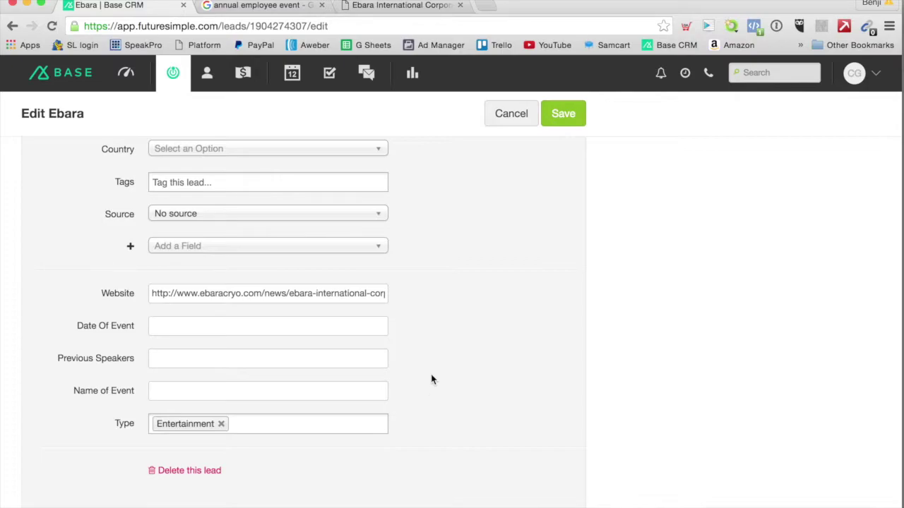
{"action": "left_click", "coordinate": [399, 7]}
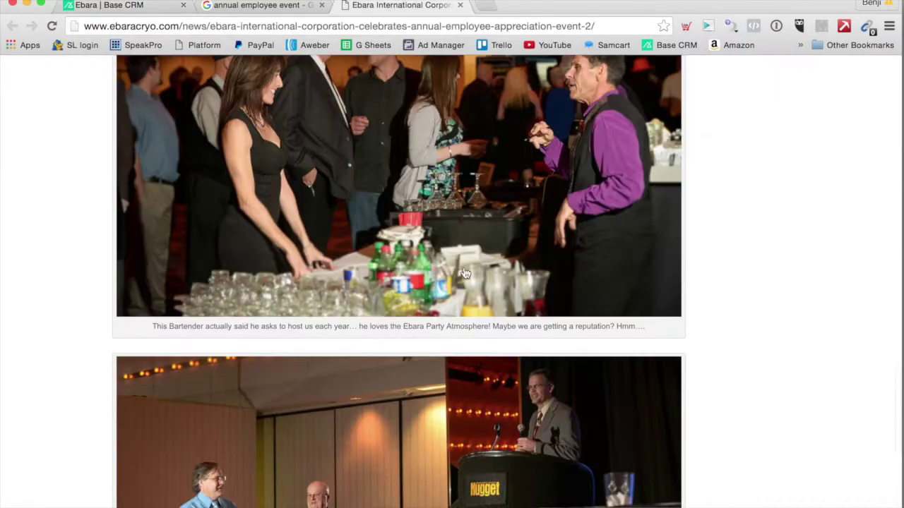
{"action": "scroll", "coordinate": [468, 283], "scroll_direction": "up", "scroll_amount": 15}
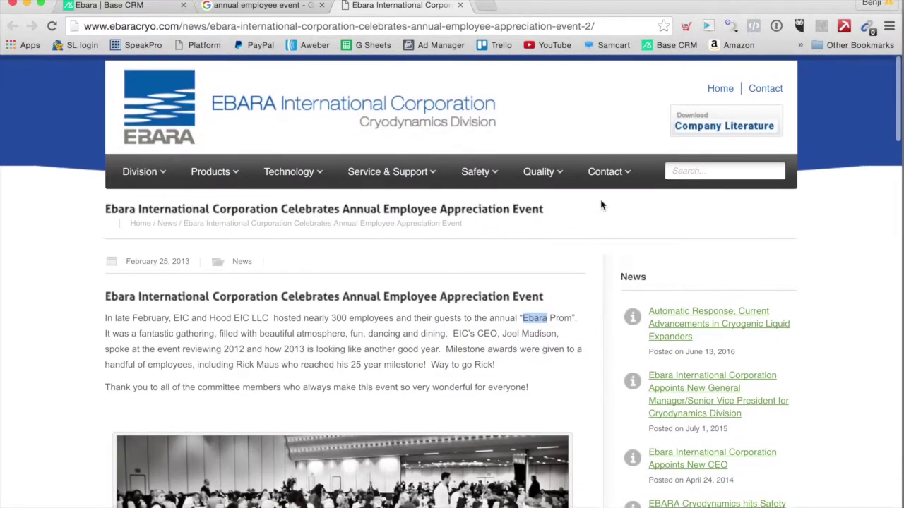
{"action": "mouse_move", "coordinate": [609, 176]}
{"action": "left_click", "coordinate": [611, 204]}
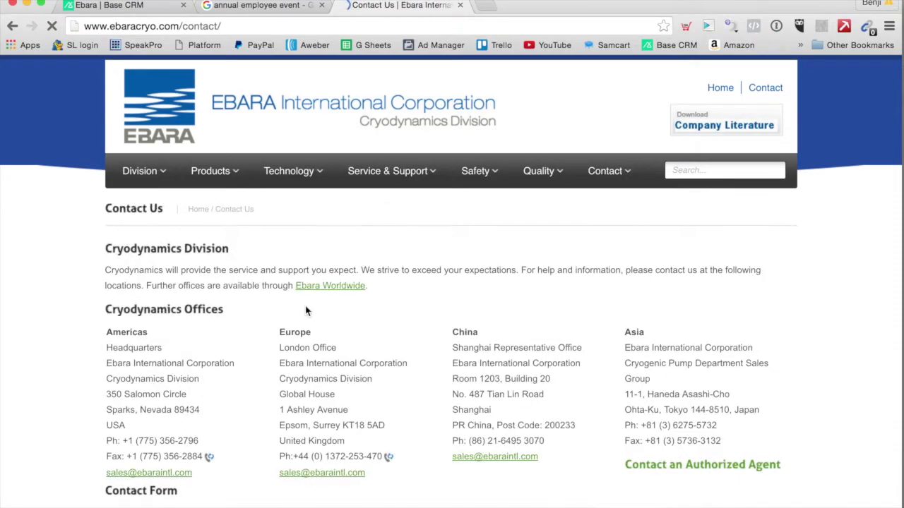
Step: Copy the Americas headquarters' sales email from the Contact page into the Ebara lead's Email Address field
{"action": "scroll", "coordinate": [306, 322], "scroll_direction": "down", "scroll_amount": 4}
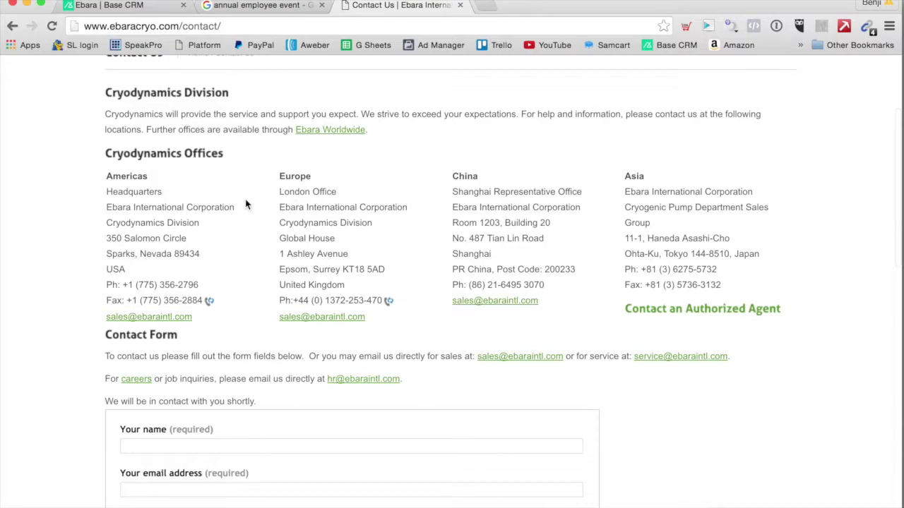
{"action": "left_click_drag", "start_coordinate": [192, 318], "coordinate": [106, 319]}
{"action": "key", "text": "super+c"}
{"action": "left_click", "coordinate": [106, 4]}
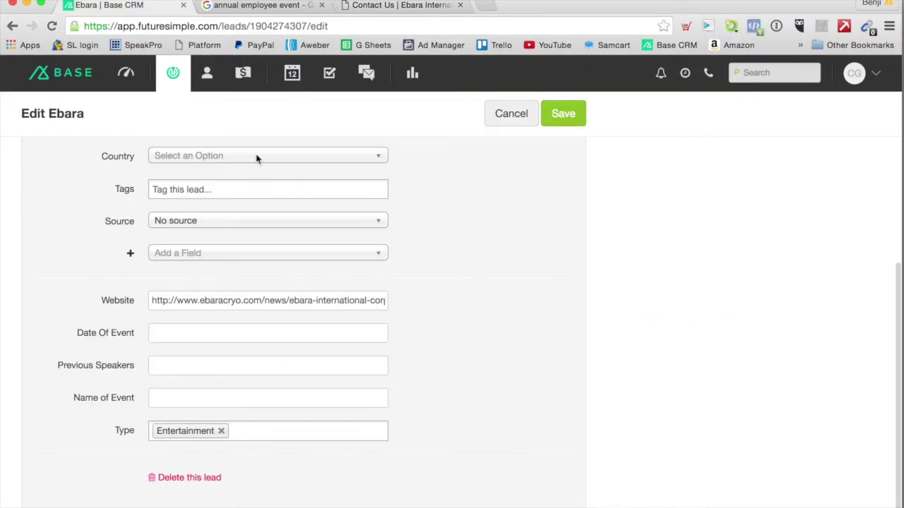
{"action": "scroll", "coordinate": [226, 279], "scroll_direction": "up", "scroll_amount": 10}
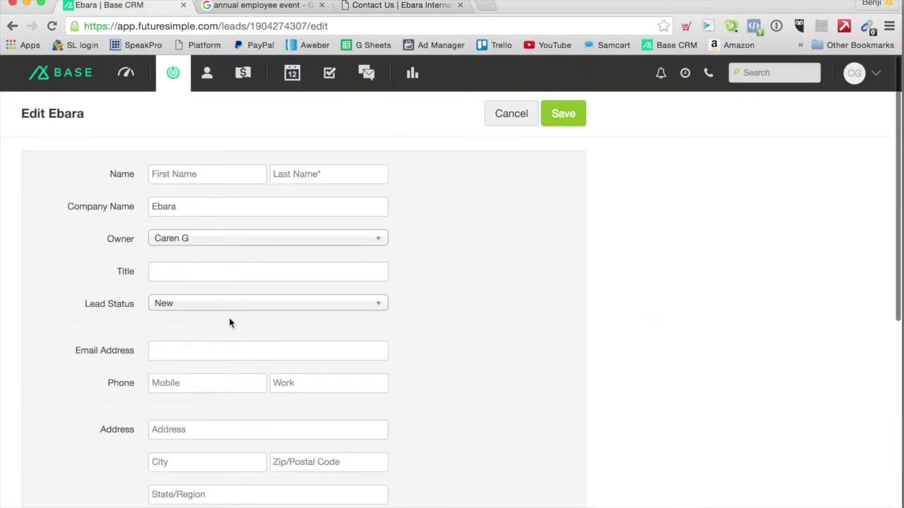
{"action": "left_click", "coordinate": [176, 351]}
{"action": "key", "text": "super+v"}
Step: Check the Ebara article for the event's name and set the lead's Name of Event to "Ebara Annual Employee"
{"action": "scroll", "coordinate": [233, 340], "scroll_direction": "down", "scroll_amount": 2}
{"action": "scroll", "coordinate": [233, 341], "scroll_direction": "down", "scroll_amount": 5}
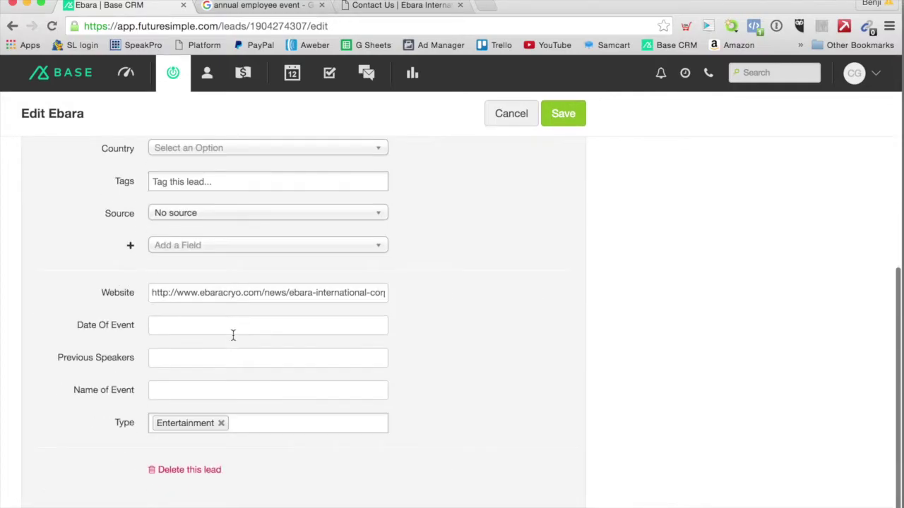
{"action": "left_click", "coordinate": [191, 390]}
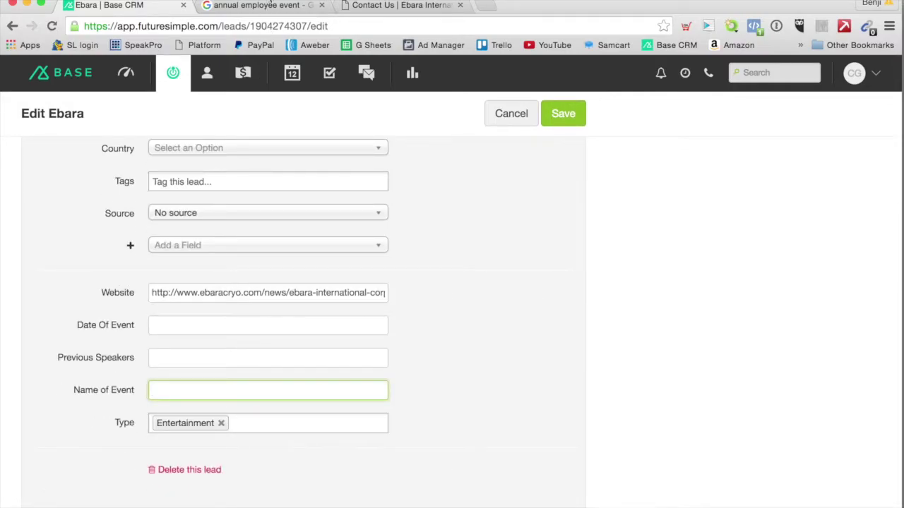
{"action": "left_click", "coordinate": [406, 6]}
{"action": "scroll", "coordinate": [298, 262], "scroll_direction": "left", "scroll_amount": 5}
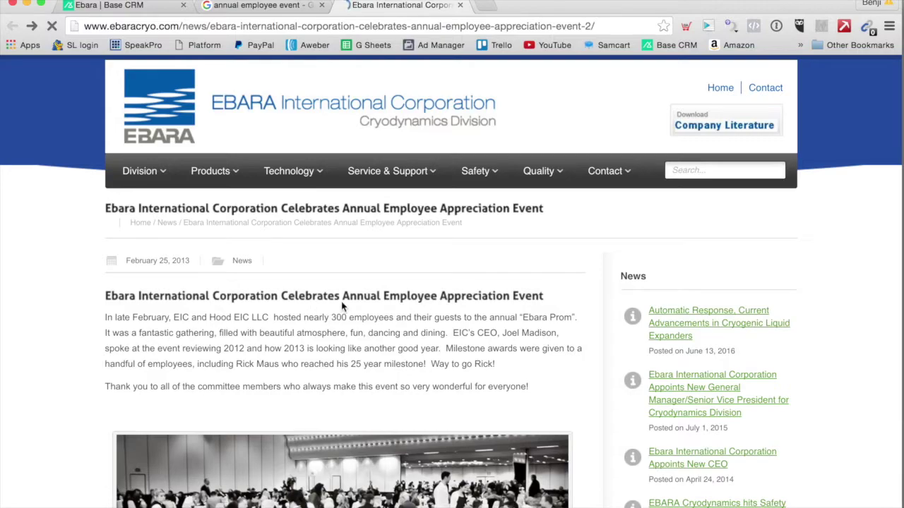
{"action": "double_click", "coordinate": [537, 319]}
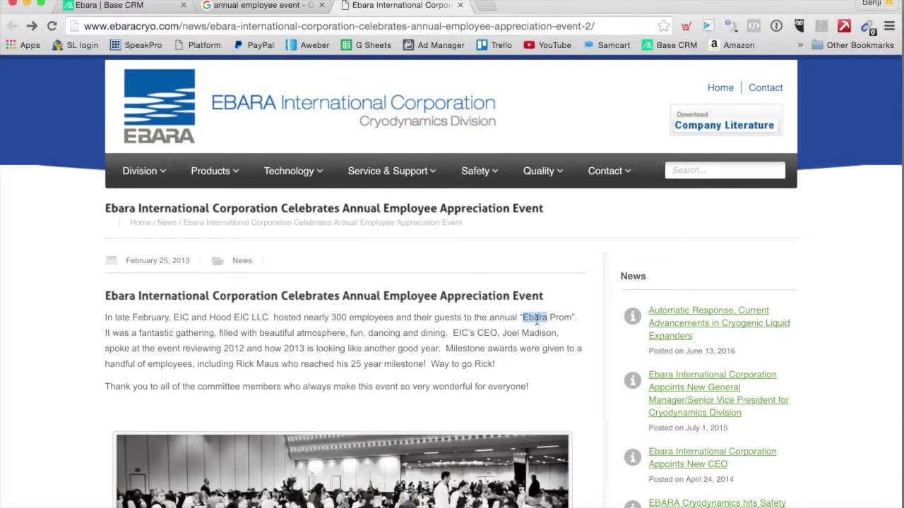
{"action": "left_click", "coordinate": [136, 7]}
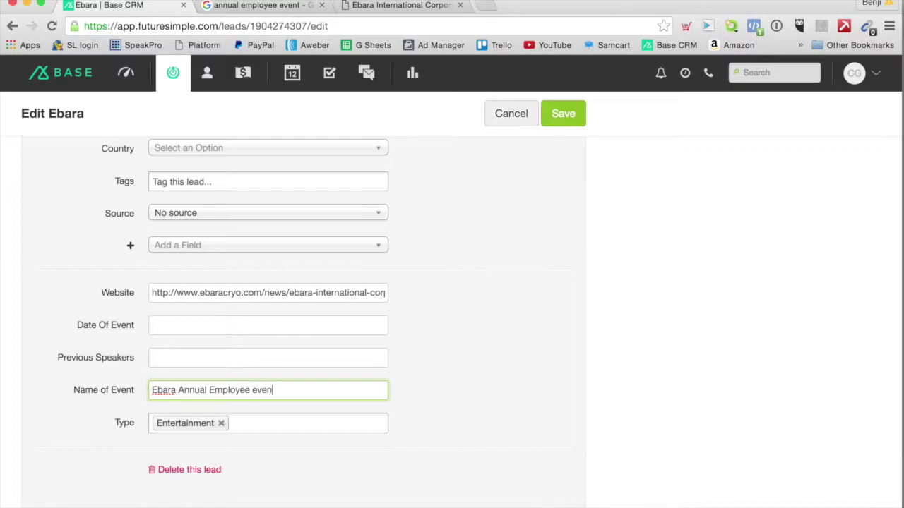
{"action": "double_click", "coordinate": [268, 389]}
{"action": "key", "text": "BackSpace"}
Step: Review the Ebara lead's fields and save the edited lead
{"action": "scroll", "coordinate": [220, 394], "scroll_direction": "up", "scroll_amount": 2}
{"action": "scroll", "coordinate": [220, 394], "scroll_direction": "down", "scroll_amount": 2}
{"action": "scroll", "coordinate": [394, 262], "scroll_direction": "up", "scroll_amount": 10}
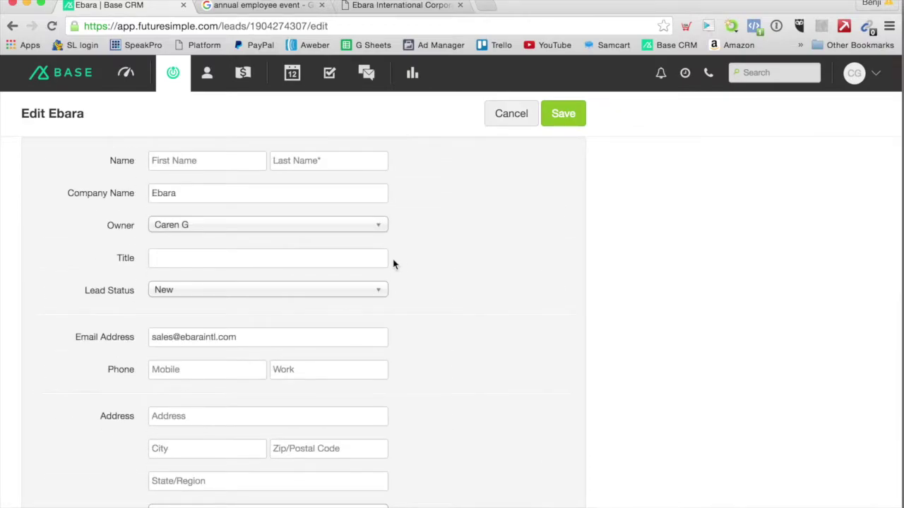
{"action": "scroll", "coordinate": [394, 265], "scroll_direction": "up", "scroll_amount": 2}
{"action": "scroll", "coordinate": [393, 264], "scroll_direction": "down", "scroll_amount": 12}
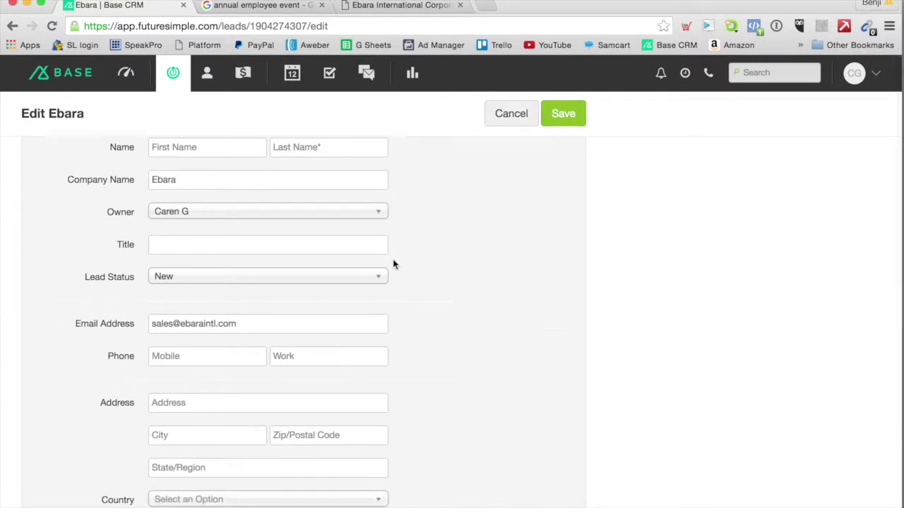
{"action": "scroll", "coordinate": [393, 264], "scroll_direction": "up", "scroll_amount": 12}
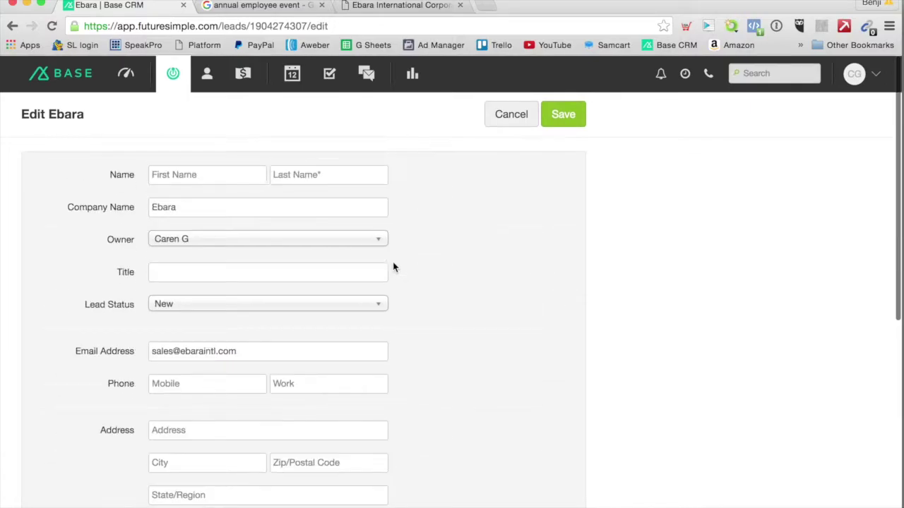
{"action": "left_click", "coordinate": [562, 115]}
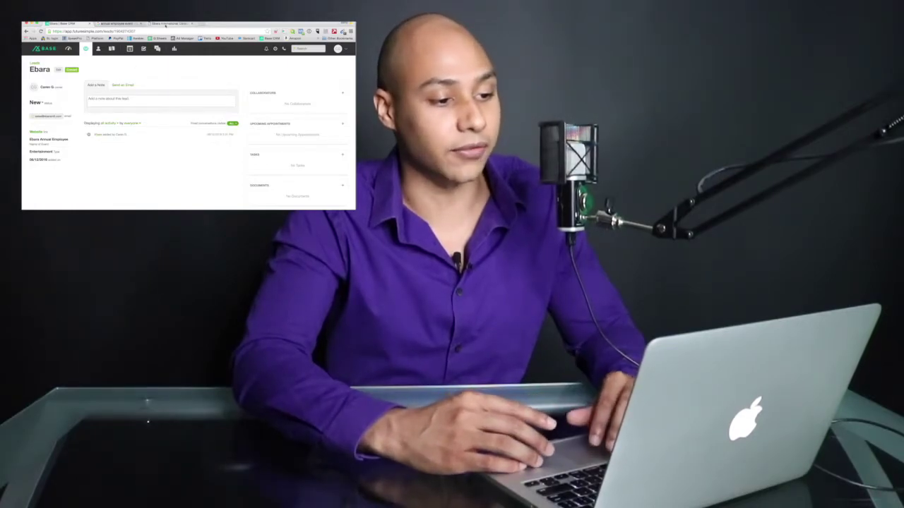
{"action": "key", "text": "ctrl+Tab"}
{"action": "key", "text": "ctrl+Tab"}
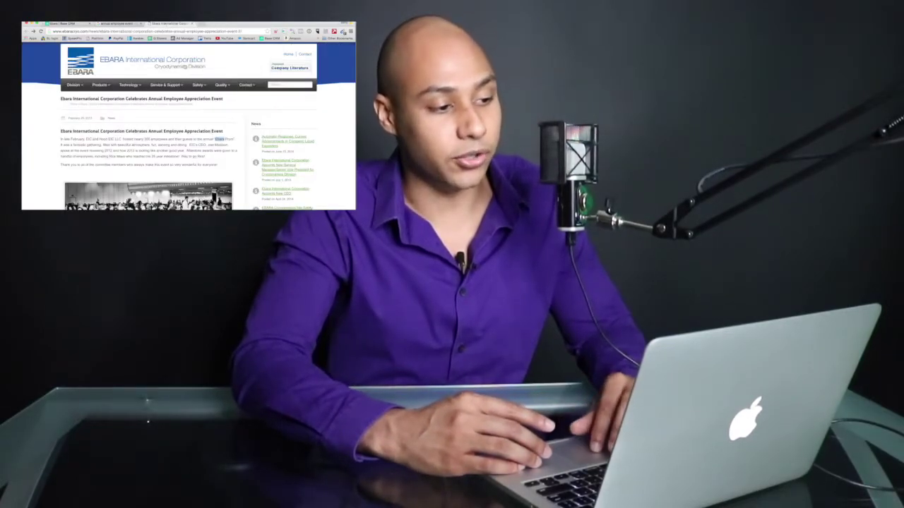
{"action": "key", "text": "ctrl+Tab"}
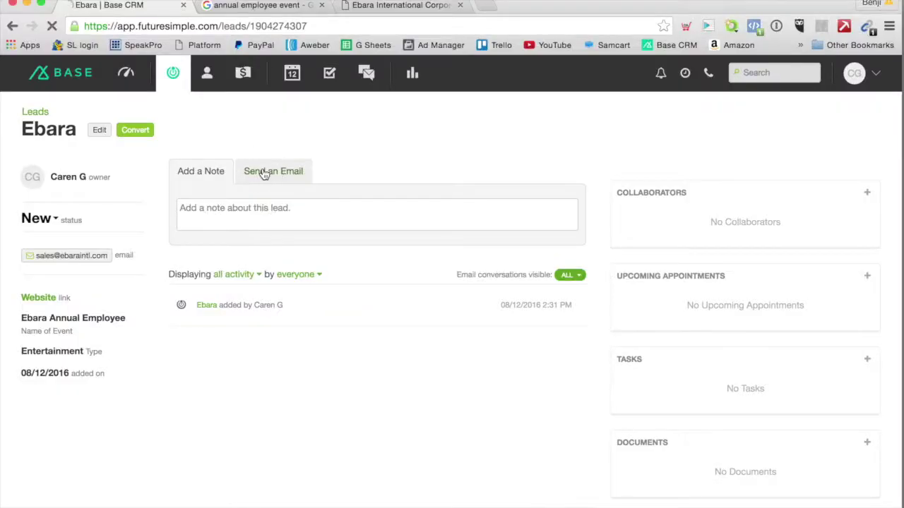
Step: Start an email to the Ebara lead and insert the template "1. Who Hires Entertainment?"
{"action": "left_click", "coordinate": [264, 174]}
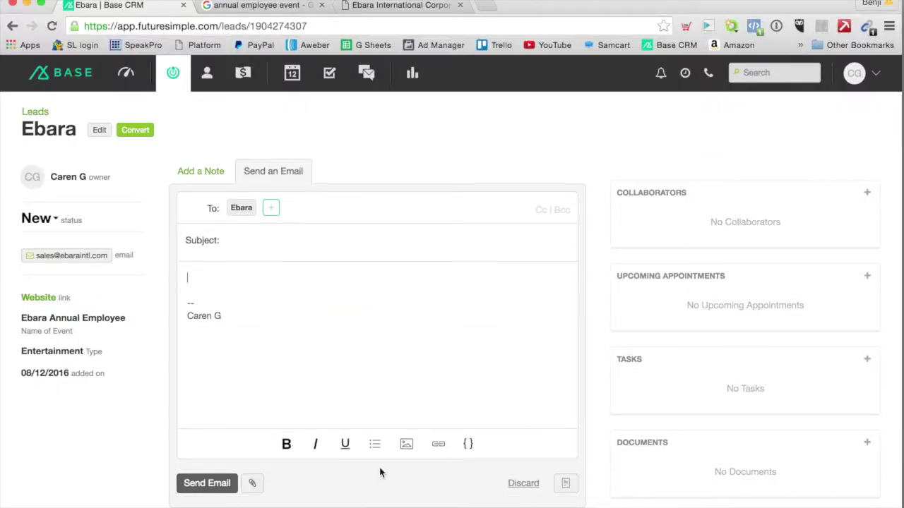
{"action": "left_click", "coordinate": [567, 485]}
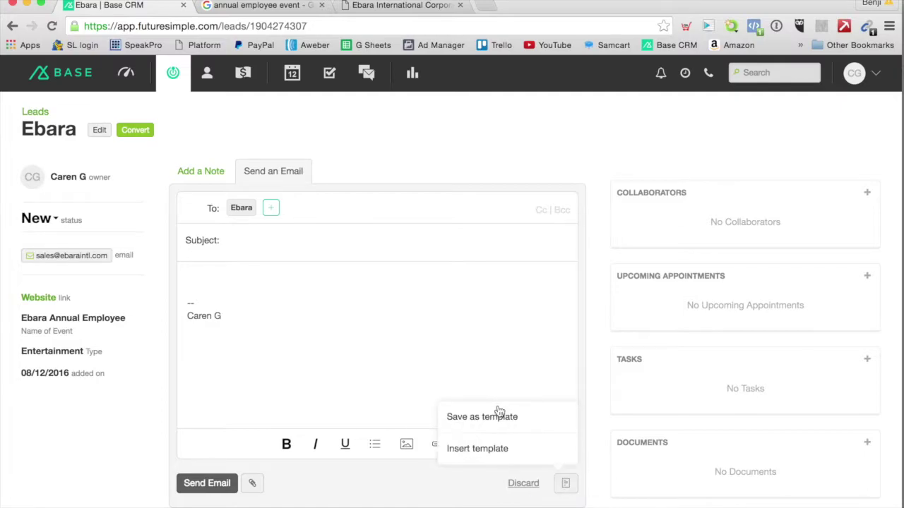
{"action": "left_click", "coordinate": [493, 451]}
{"action": "left_click", "coordinate": [427, 249]}
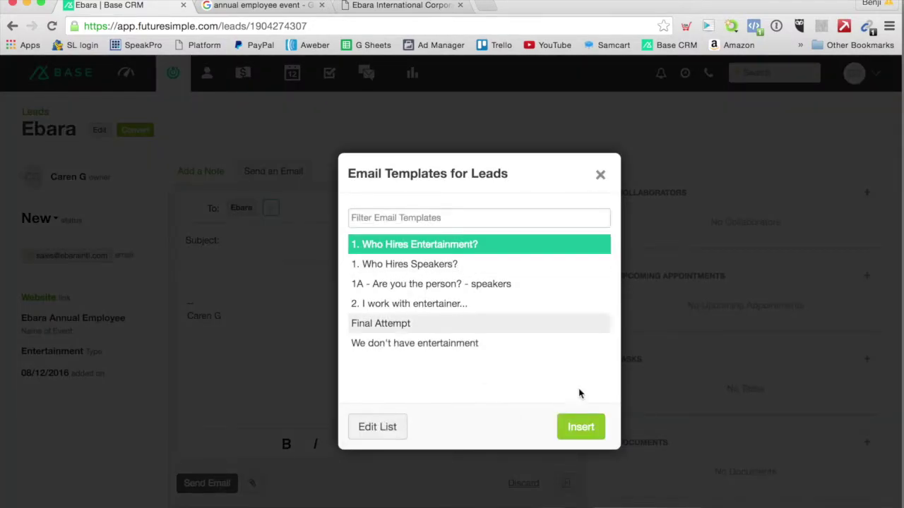
{"action": "left_click", "coordinate": [585, 428]}
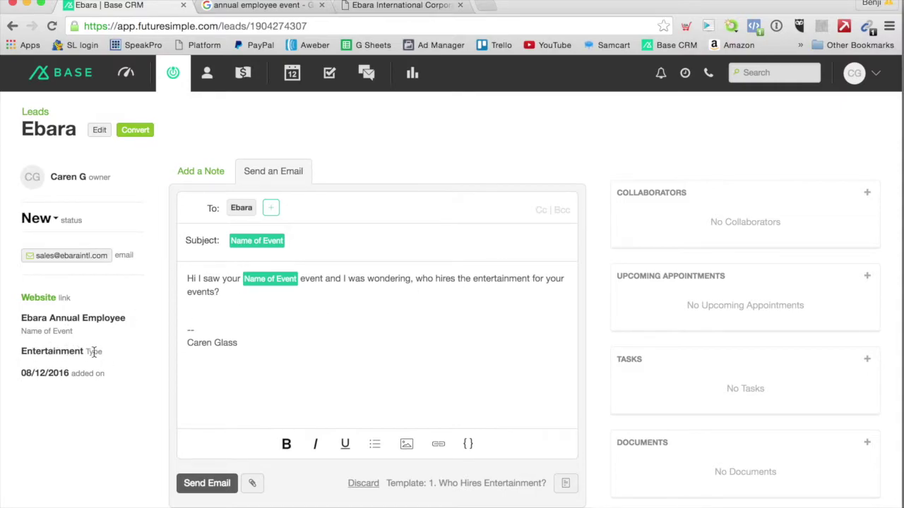
Step: Check the lead's Type against the message wording and send the templated email to Ebara
{"action": "left_click_drag", "start_coordinate": [106, 357], "coordinate": [21, 352]}
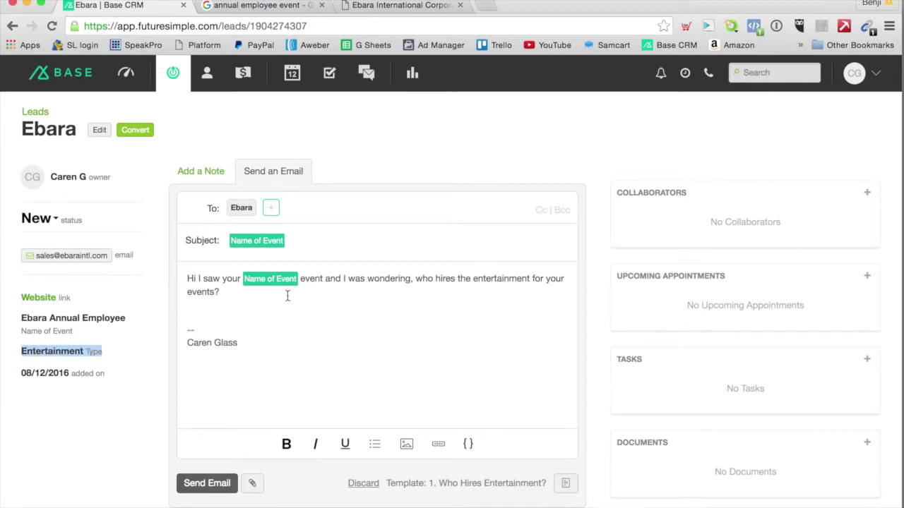
{"action": "left_click", "coordinate": [358, 286]}
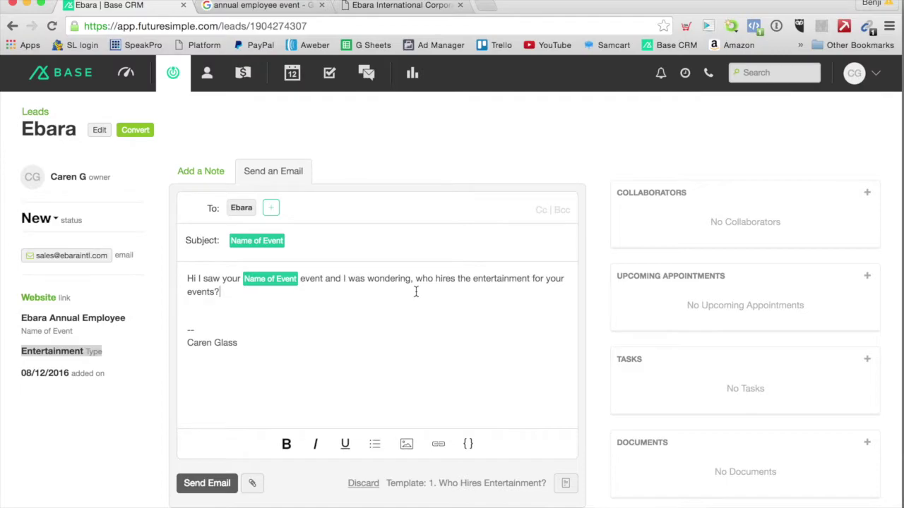
{"action": "left_click", "coordinate": [205, 490]}
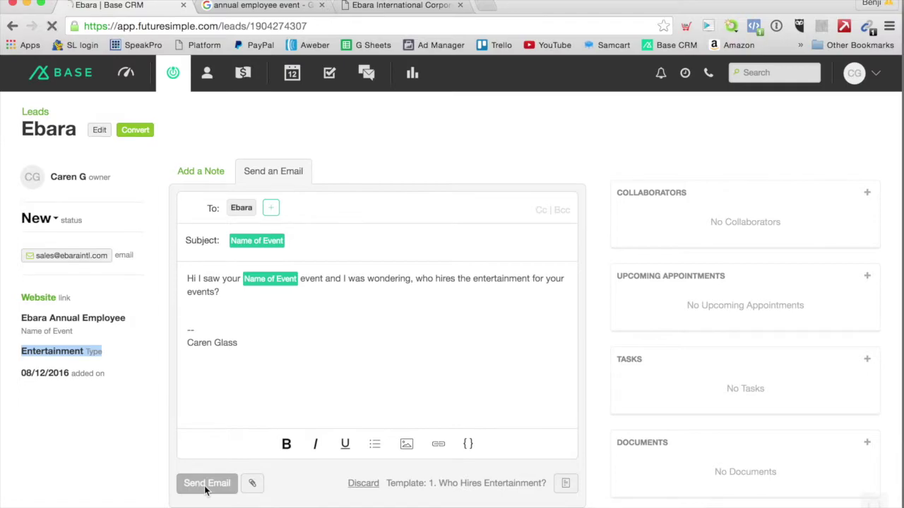